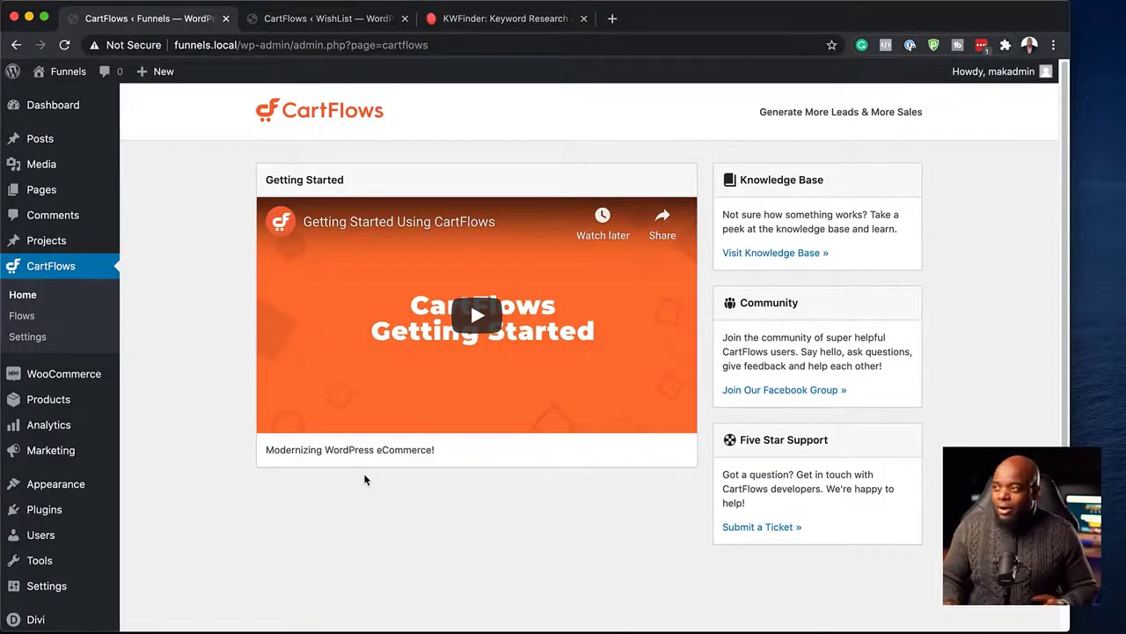
On the WishList site's CartFlows dashboard, show Stats Overview for Yesterday, Last Week, then Last Month.
click(296, 19)
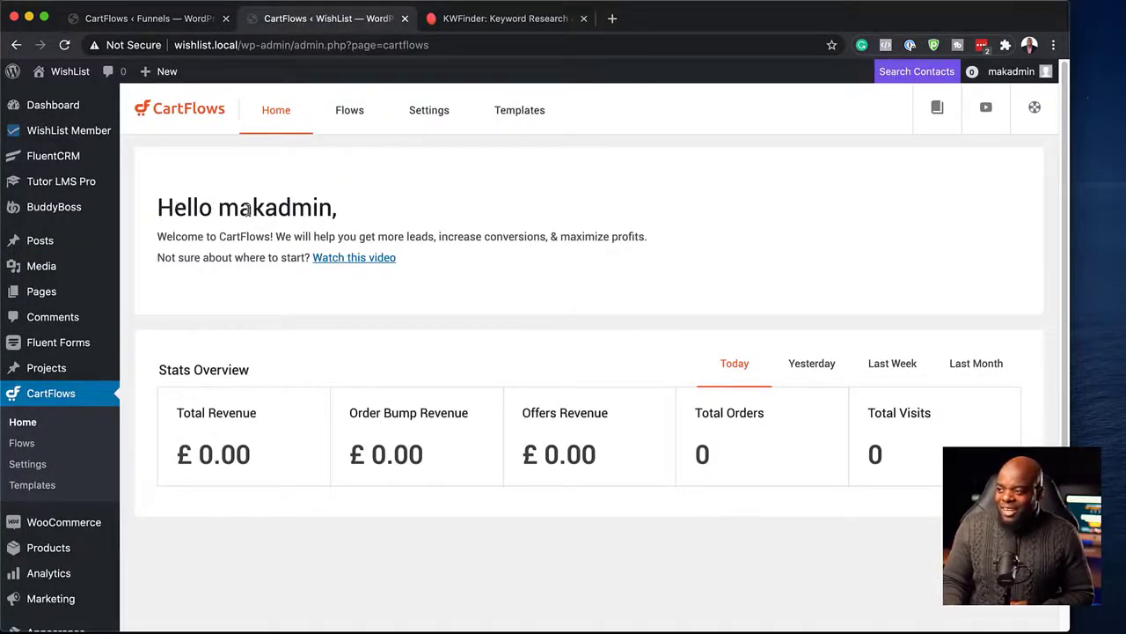
drag(220, 208, 372, 212)
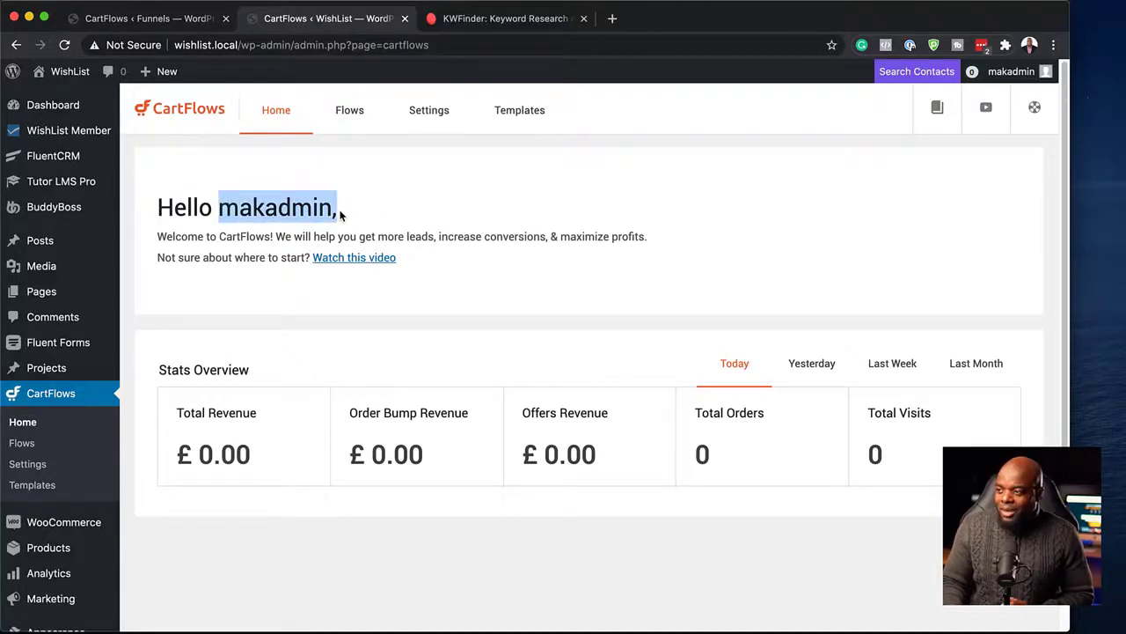
click(291, 325)
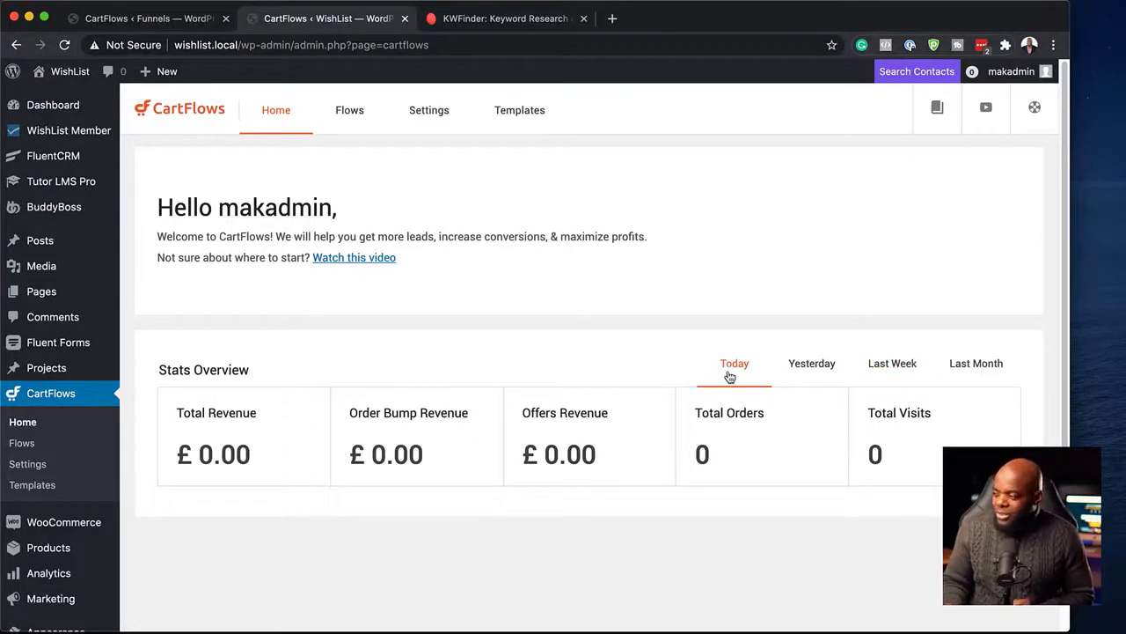
click(806, 373)
click(908, 370)
click(994, 370)
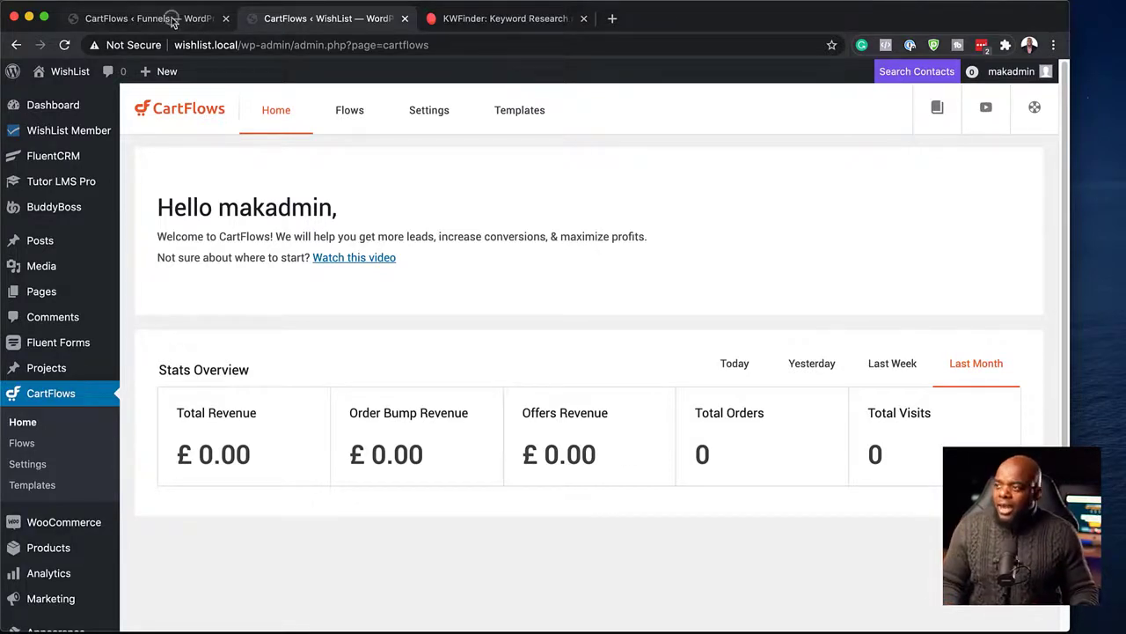
click(208, 21)
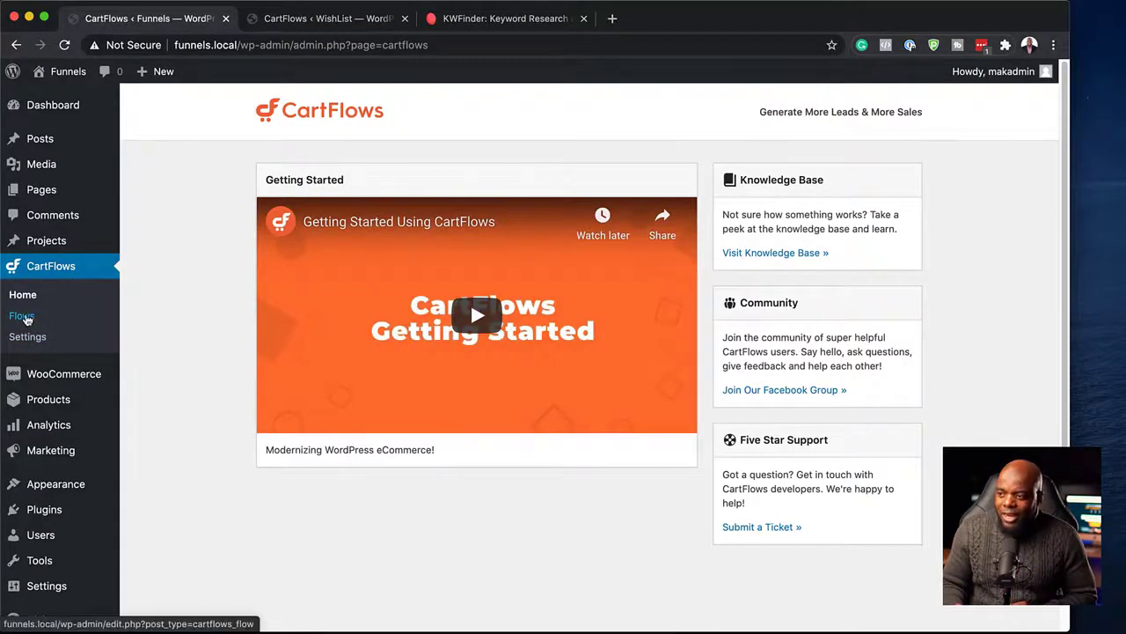
click(22, 317)
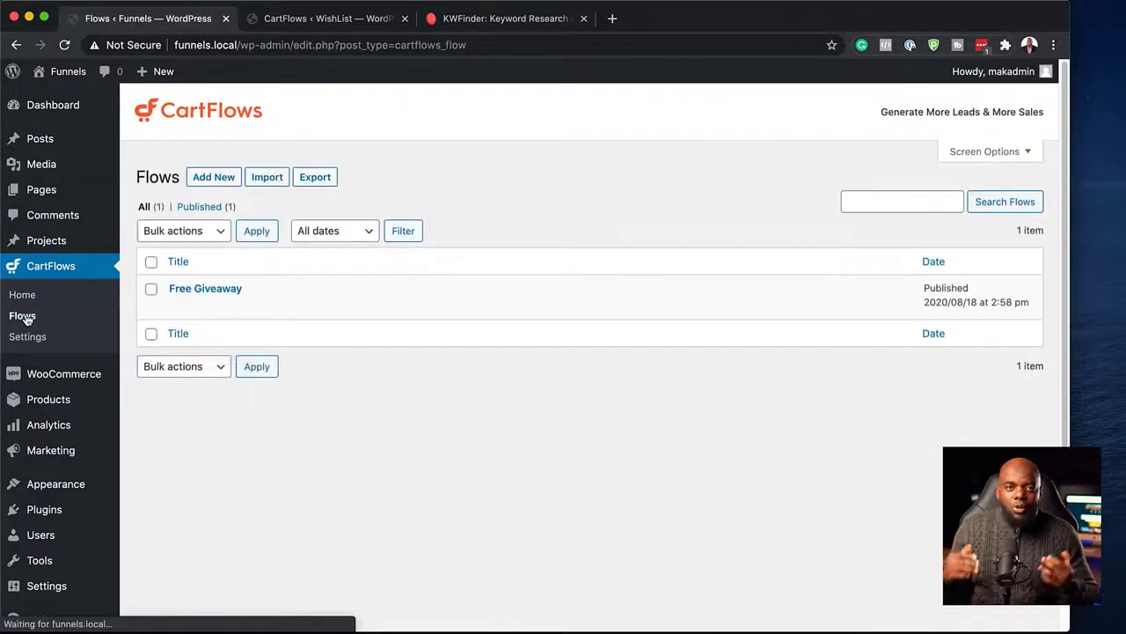
click(278, 19)
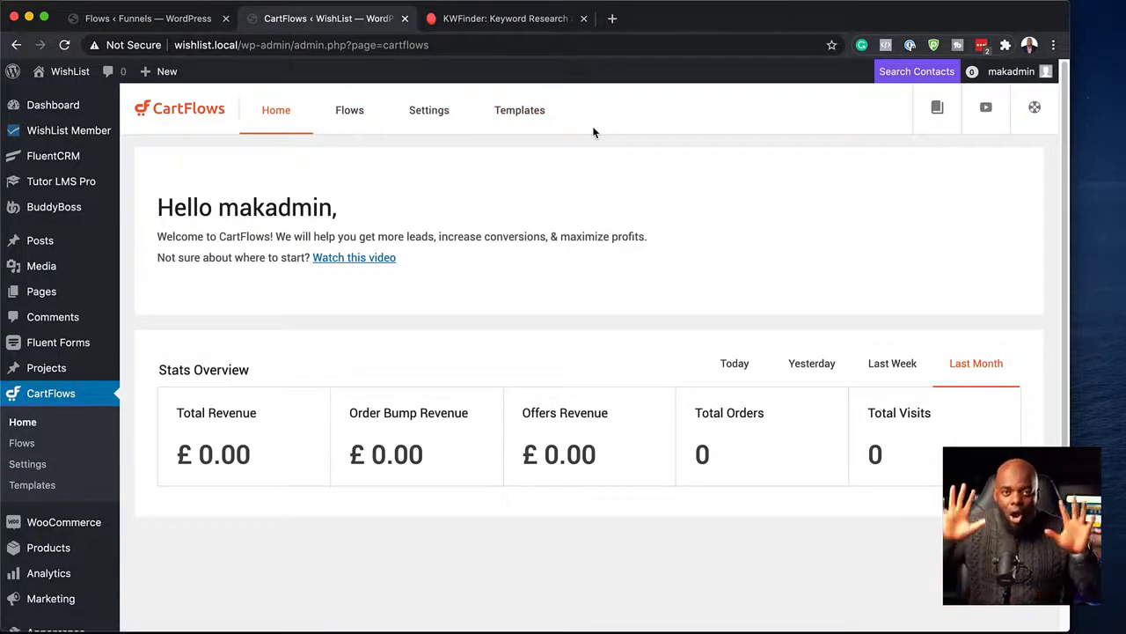
Open the WishList Flows list and compare it with the Funnels site's single 'Free Giveaway' flow.
click(355, 115)
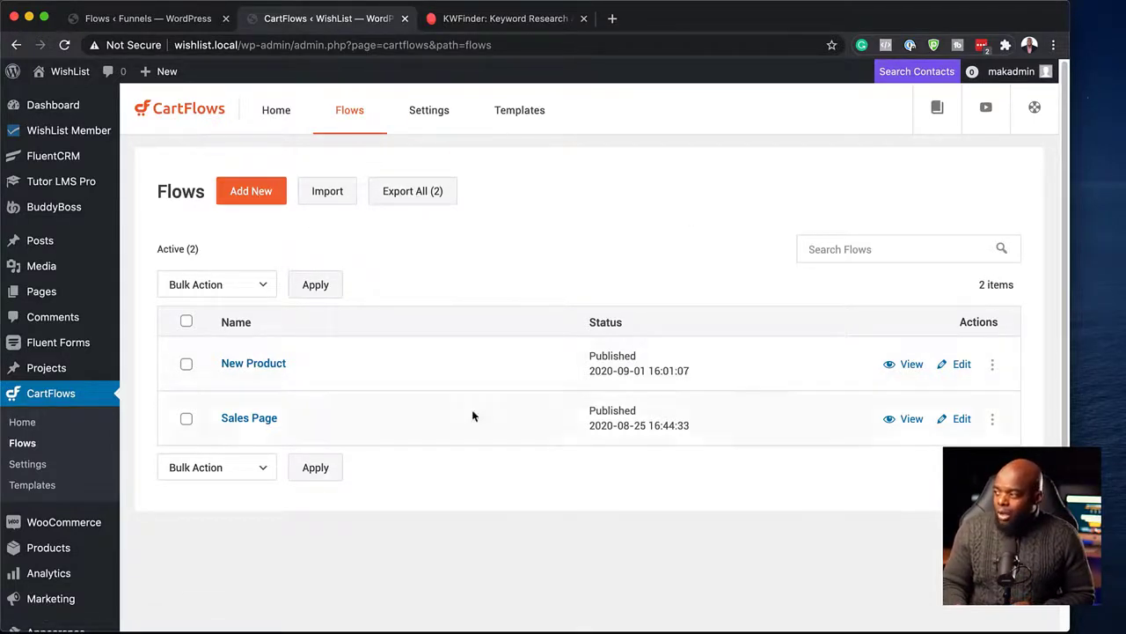
click(194, 21)
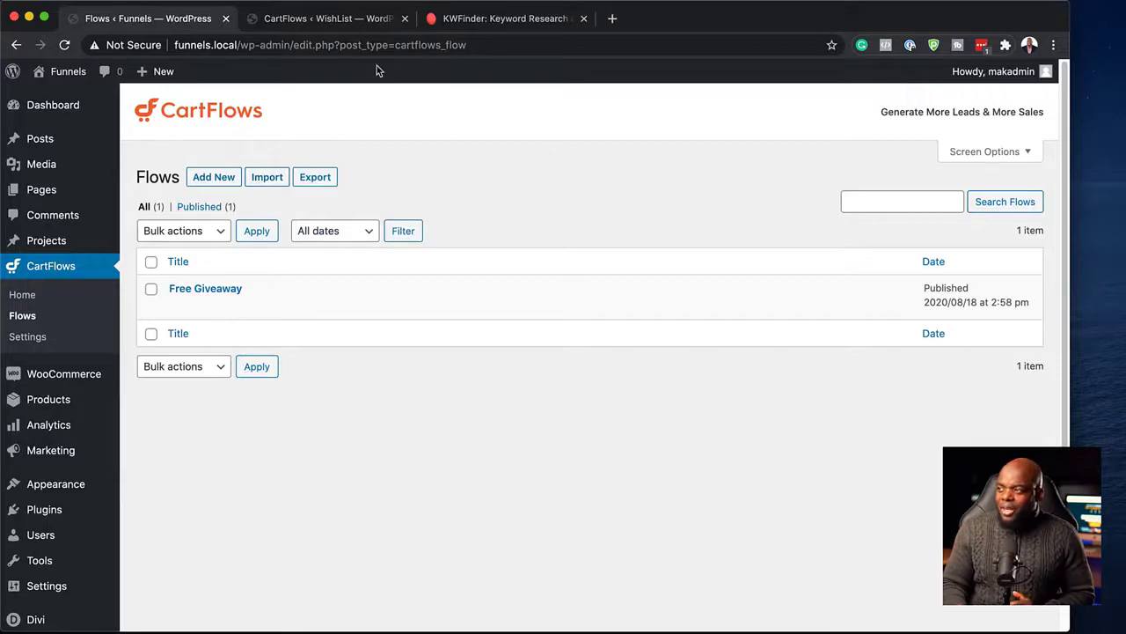
click(327, 19)
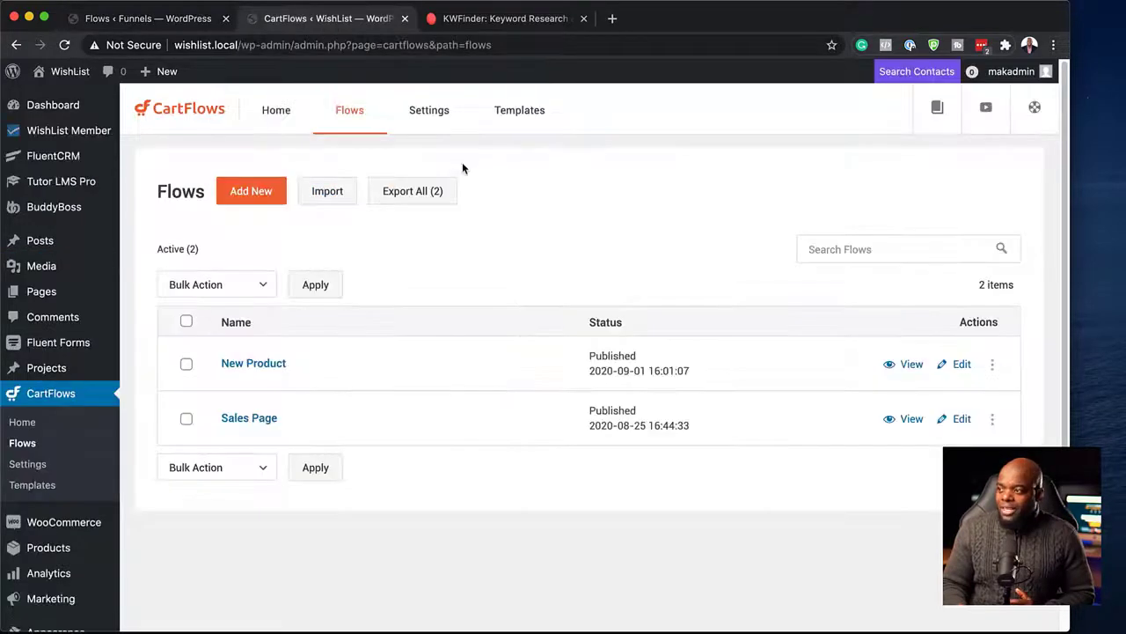
click(180, 17)
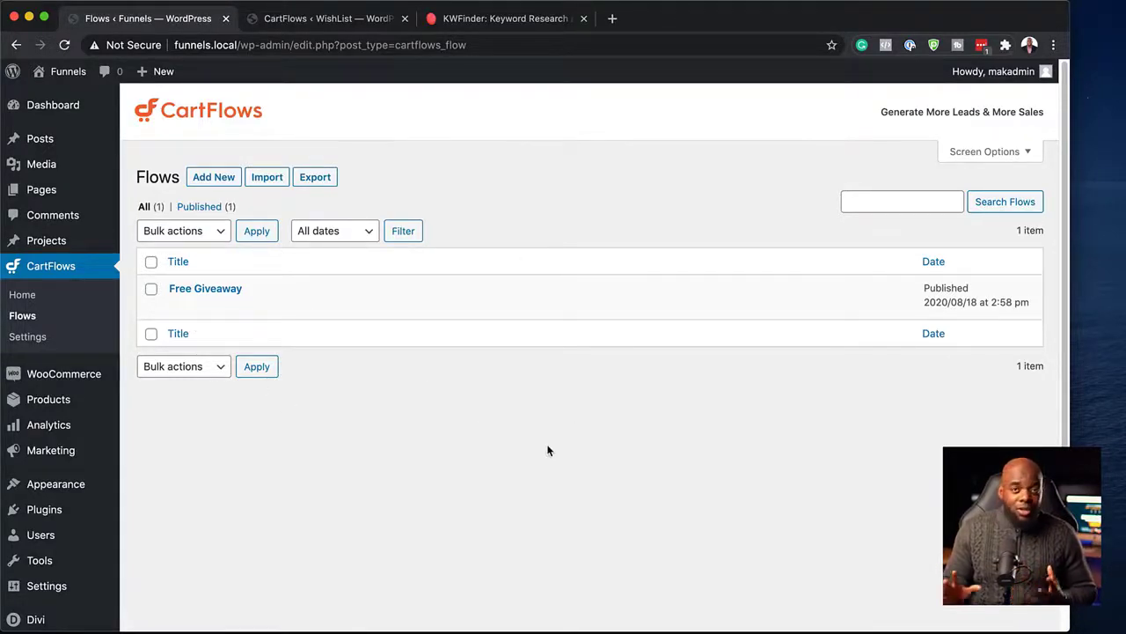
click(294, 19)
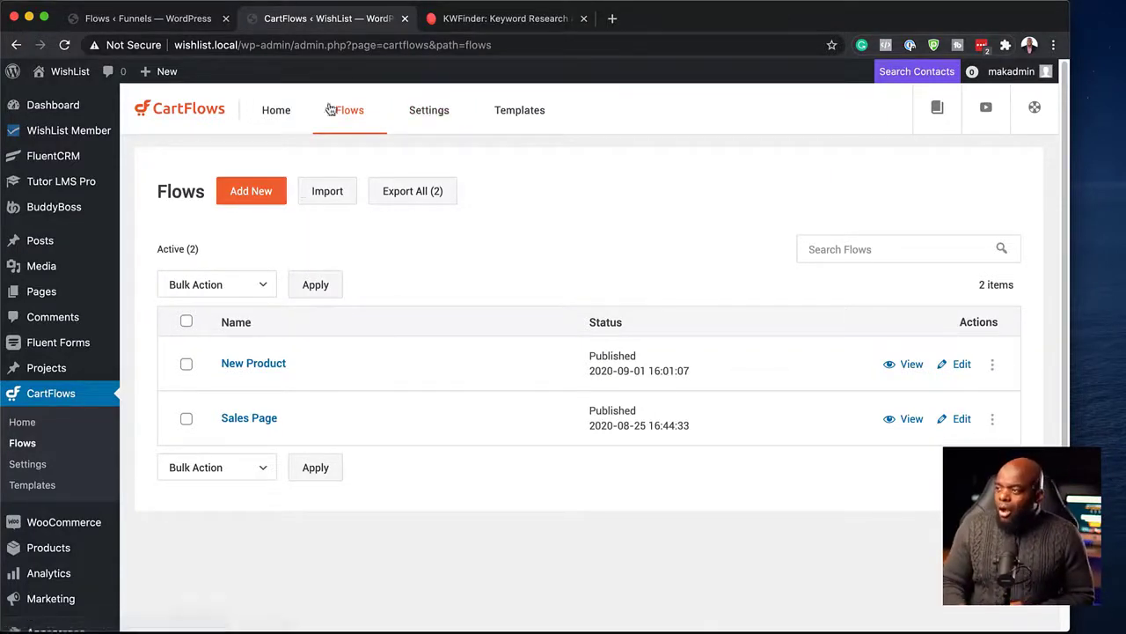
Browse WishList's Offer, Permalink, Facebook Pixel and Google Analytics settings, then open the Funnels site's settings.
click(440, 117)
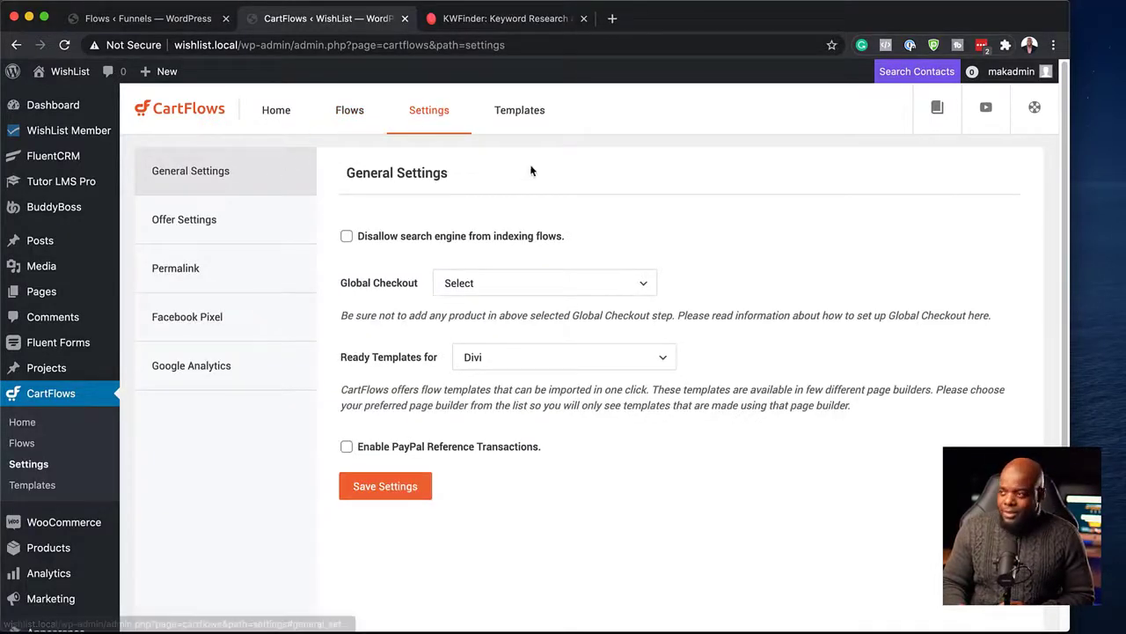
click(199, 218)
click(187, 276)
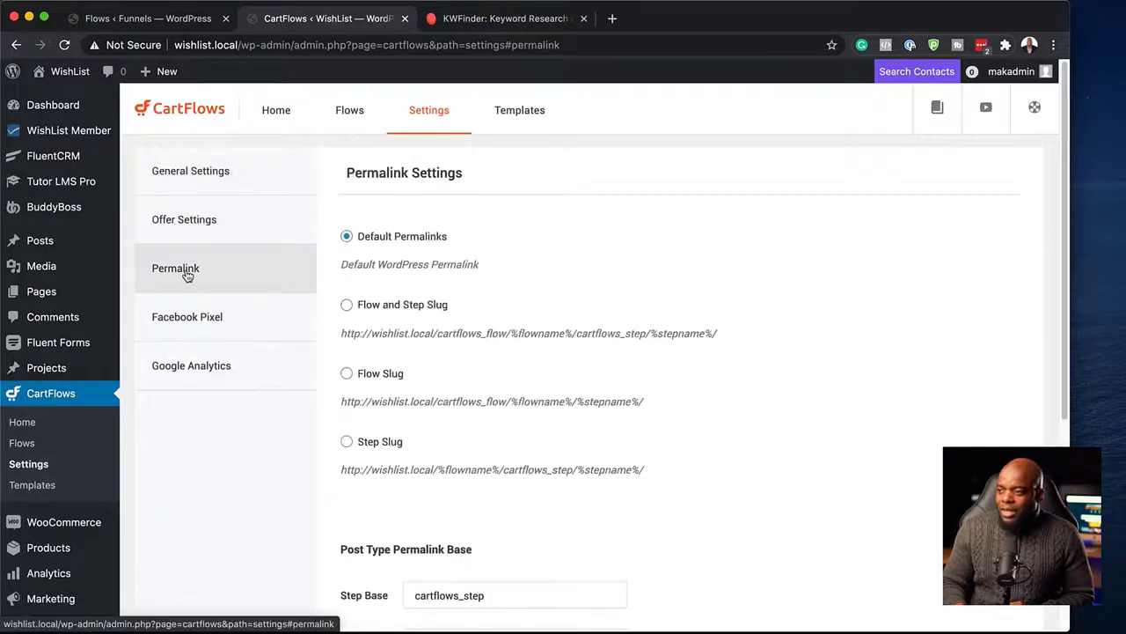
click(214, 319)
click(232, 369)
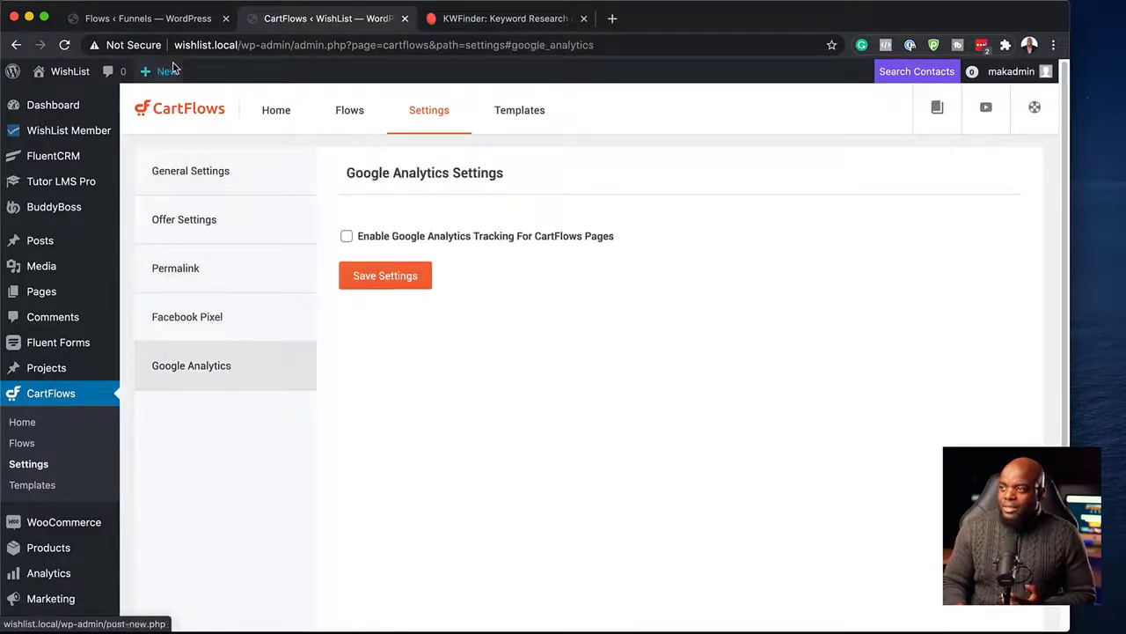
click(167, 21)
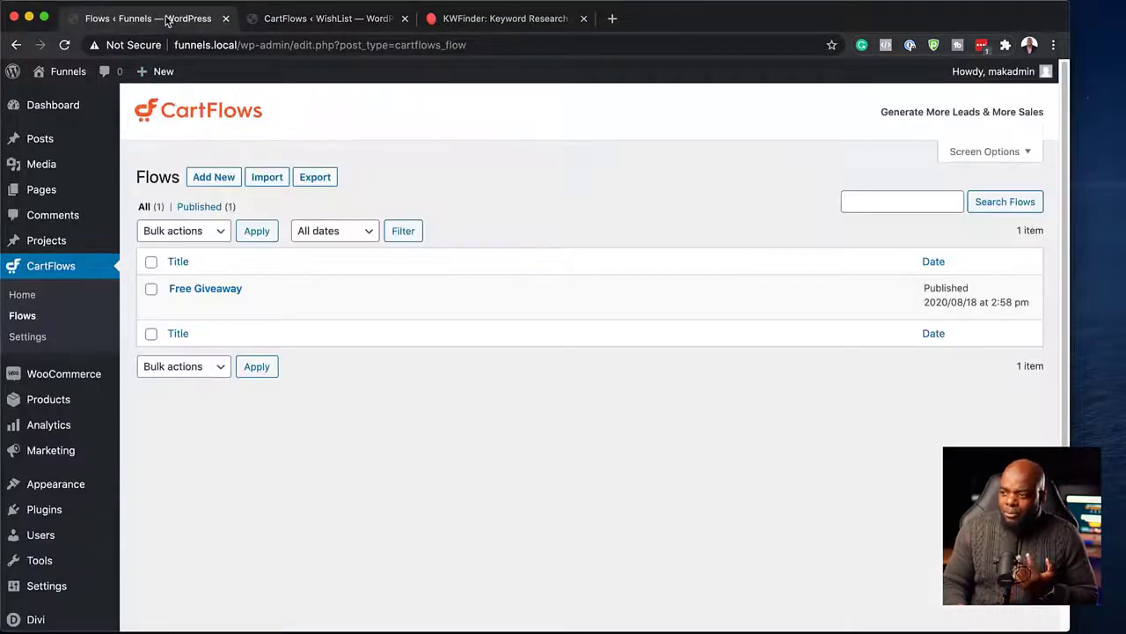
click(42, 340)
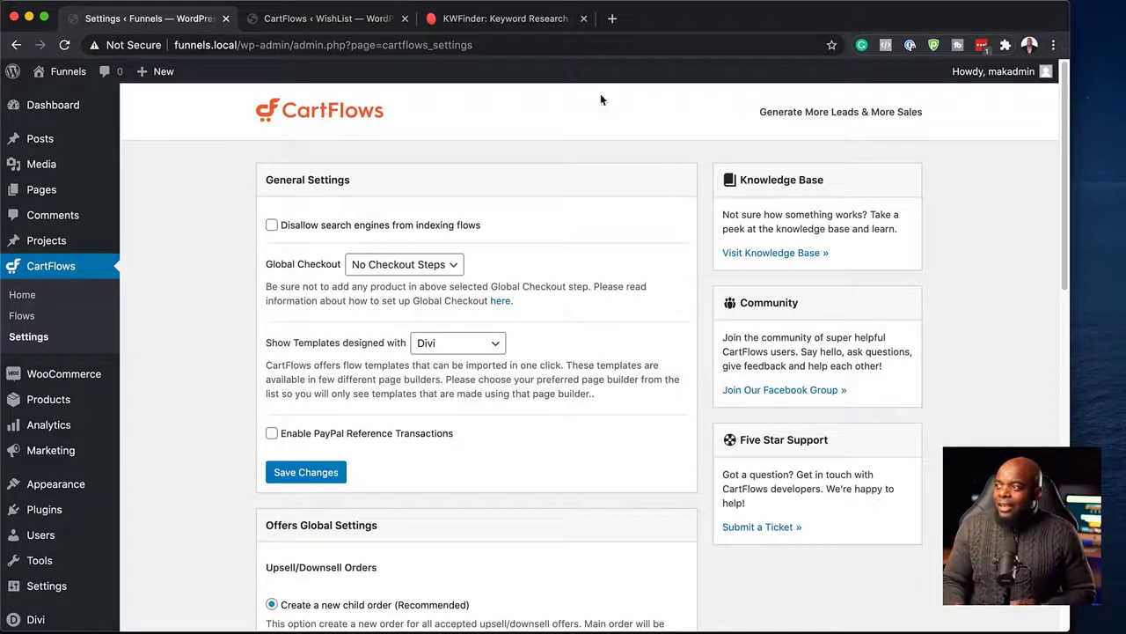
Return to the WishList site's settings and open its Flow Templates library.
click(345, 18)
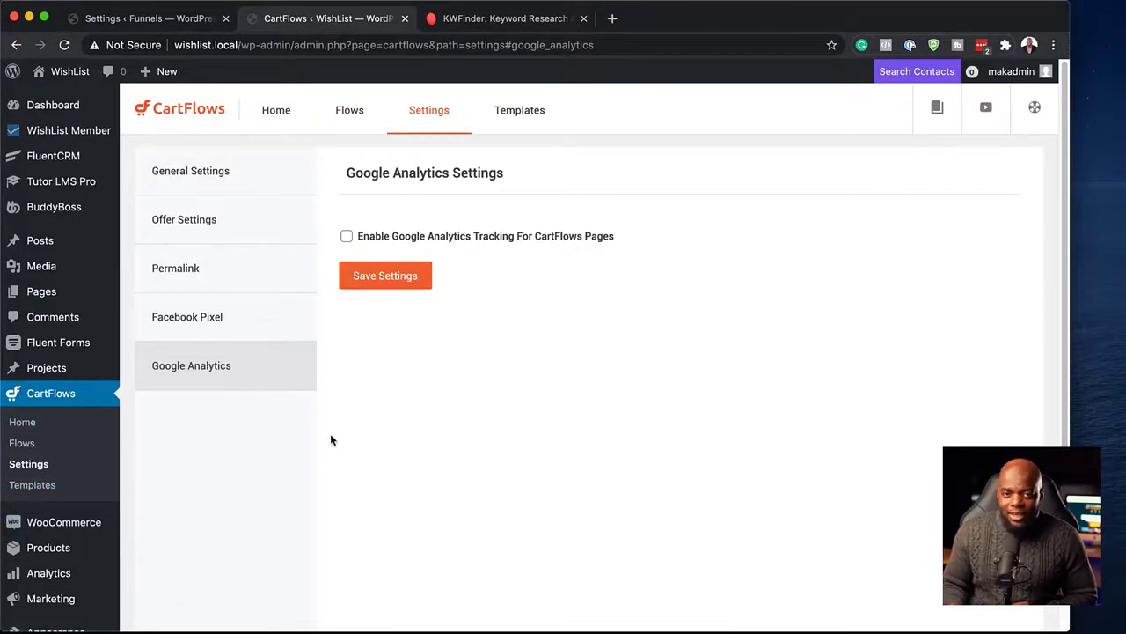
click(524, 111)
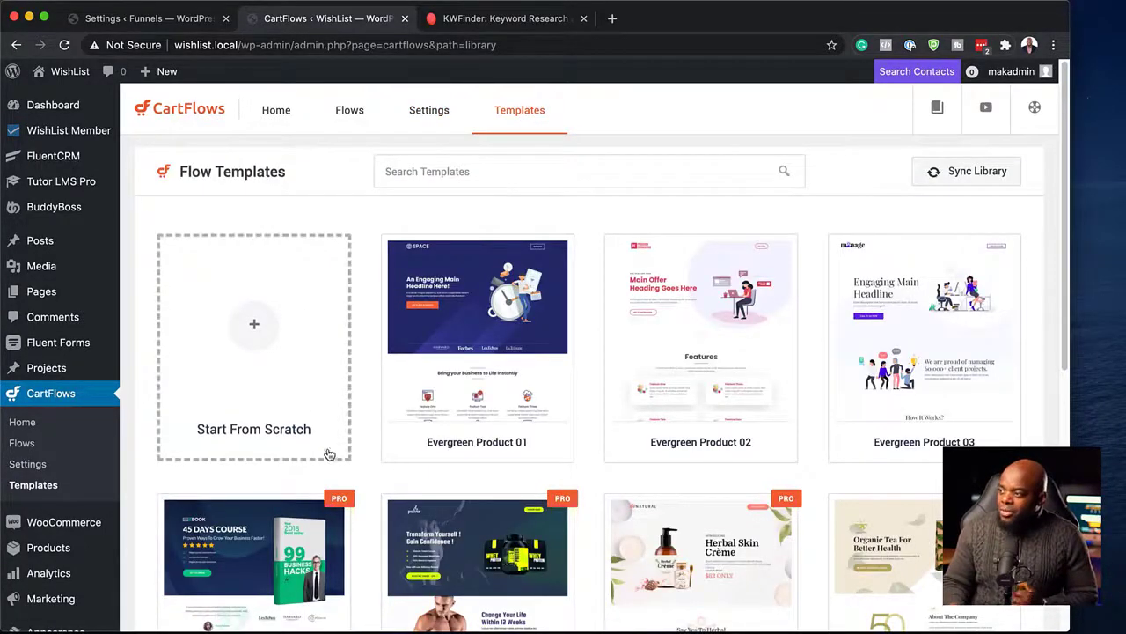
click(515, 171)
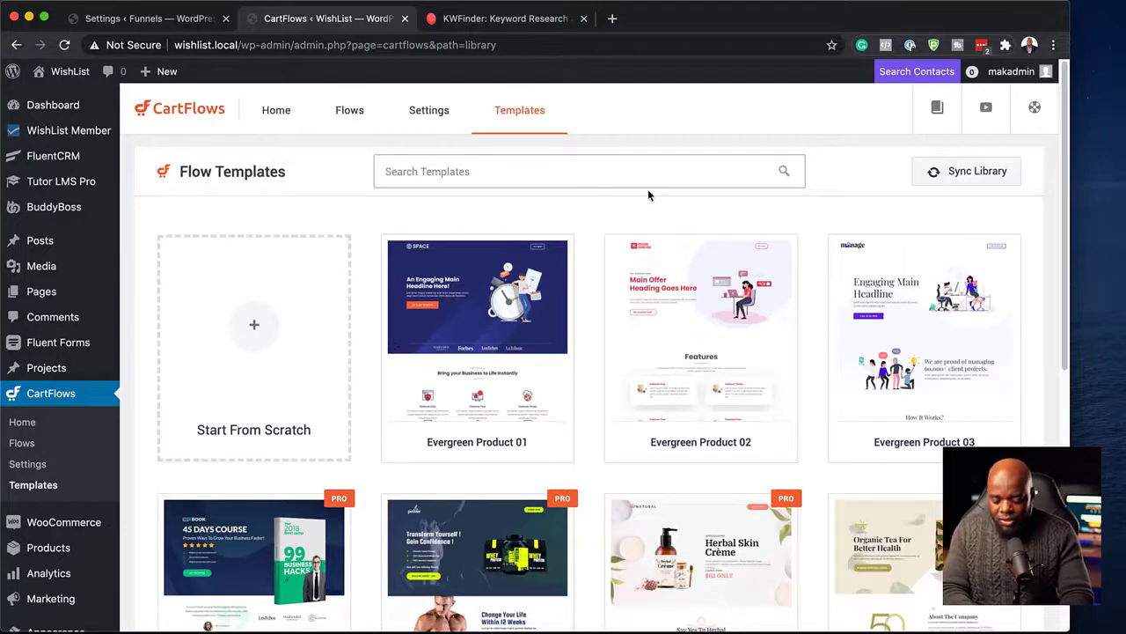
text(eve)
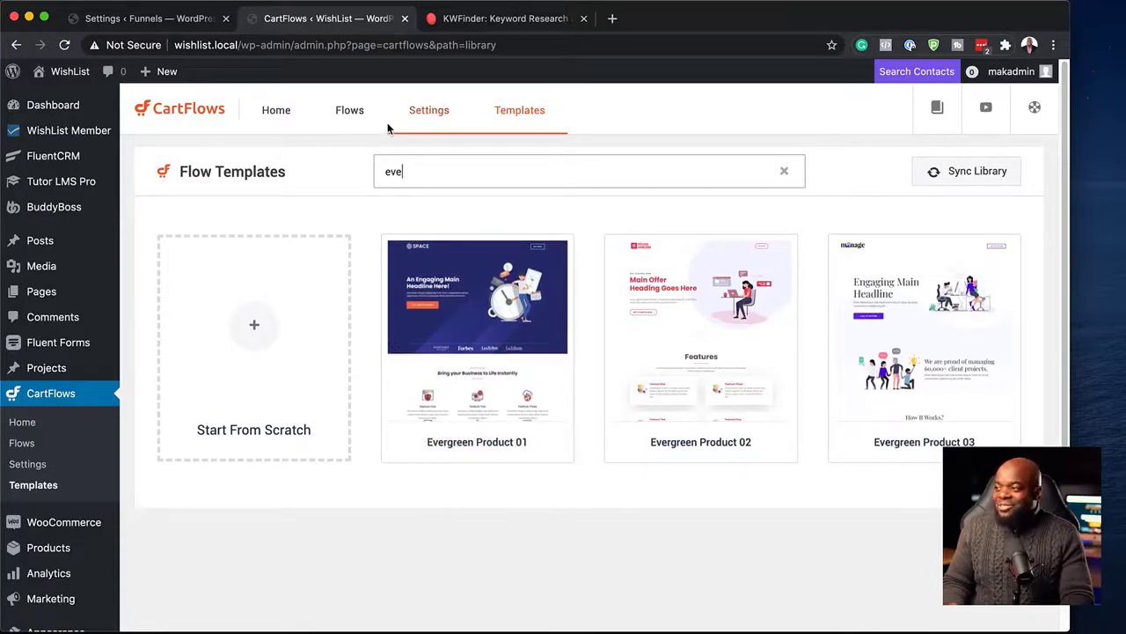
key(BackSpace)
key(BackSpace)
key(BackSpace)
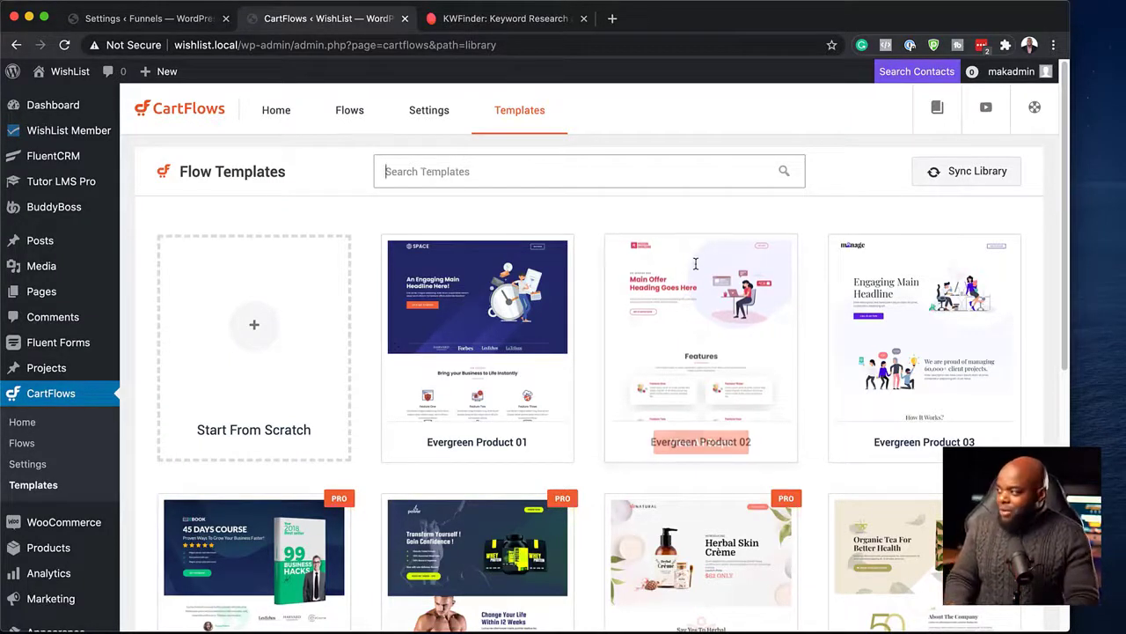
click(986, 181)
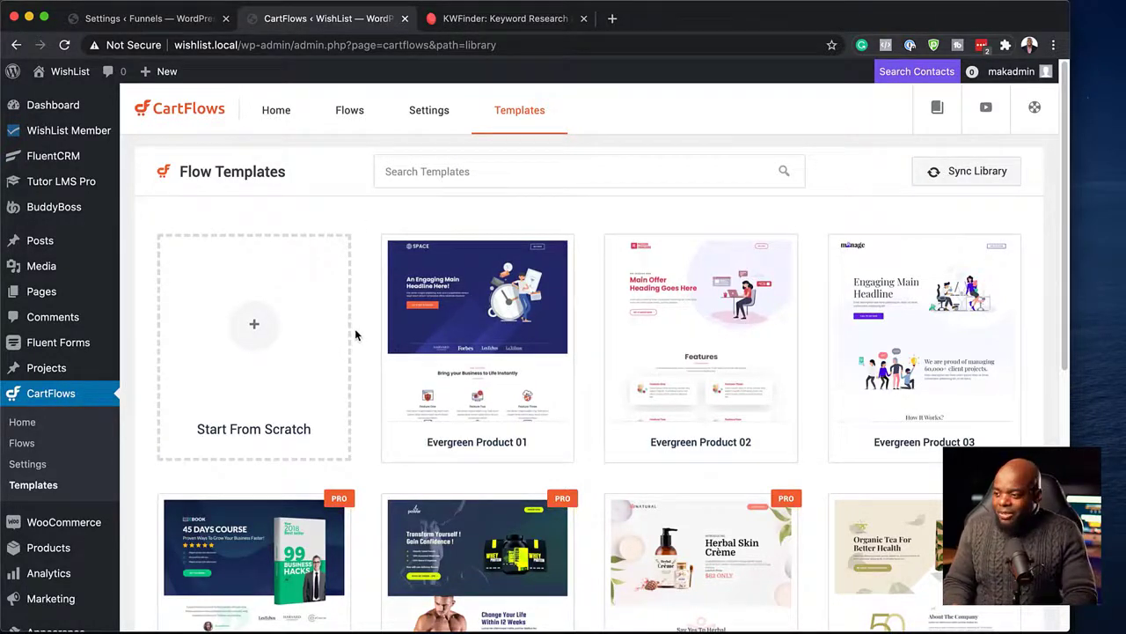
Start a new flow from scratch named 'Mak Funnel'.
click(254, 327)
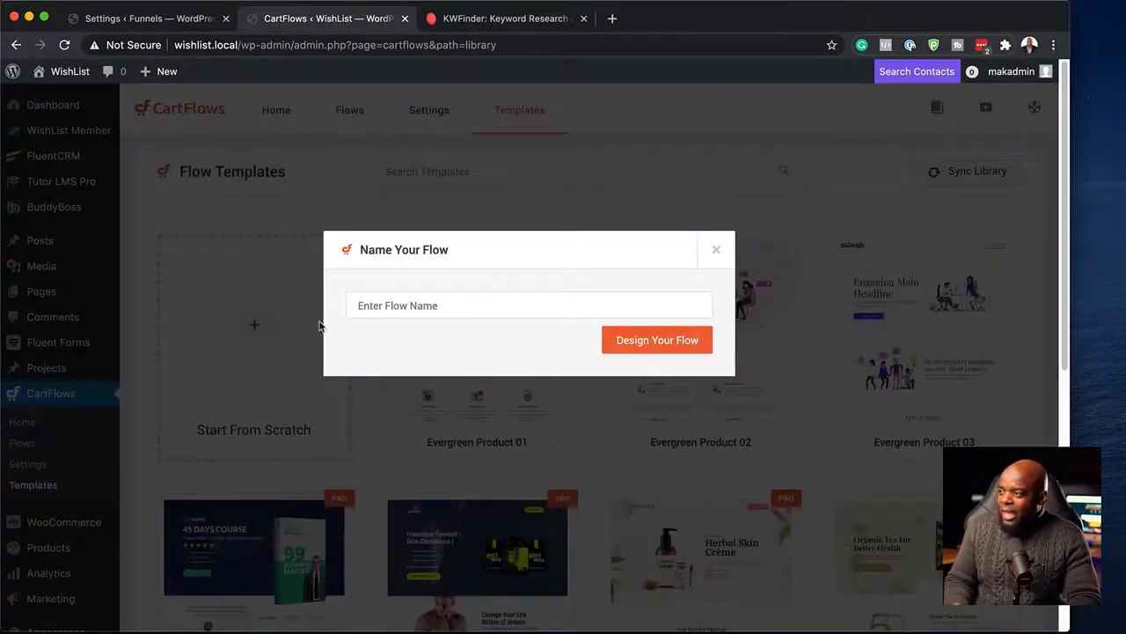
click(451, 303)
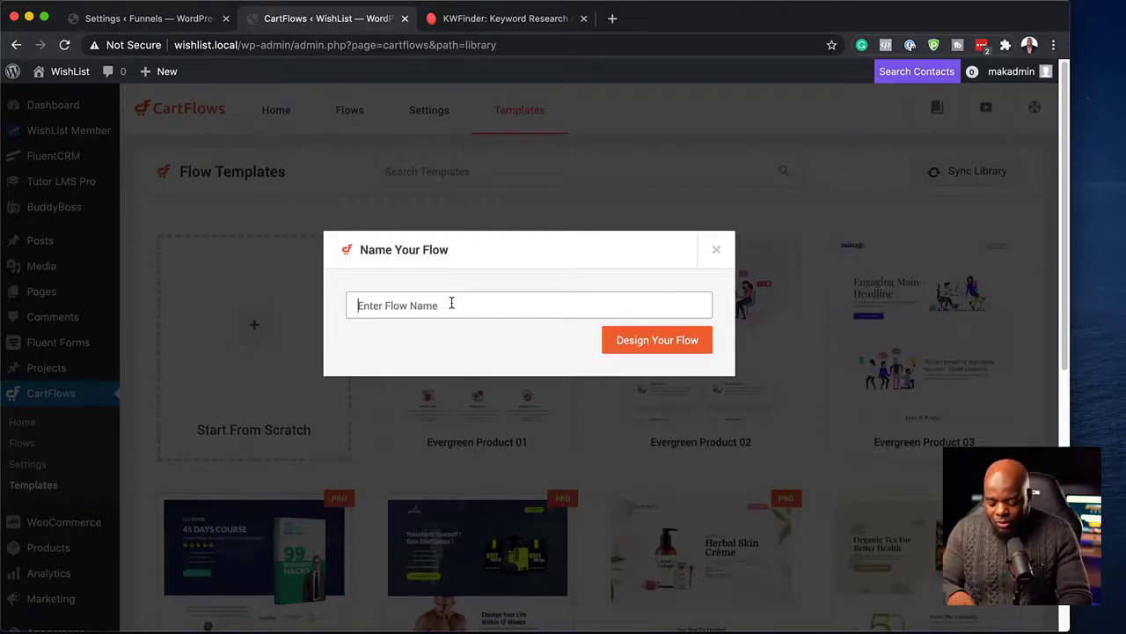
text(Mak Funnel)
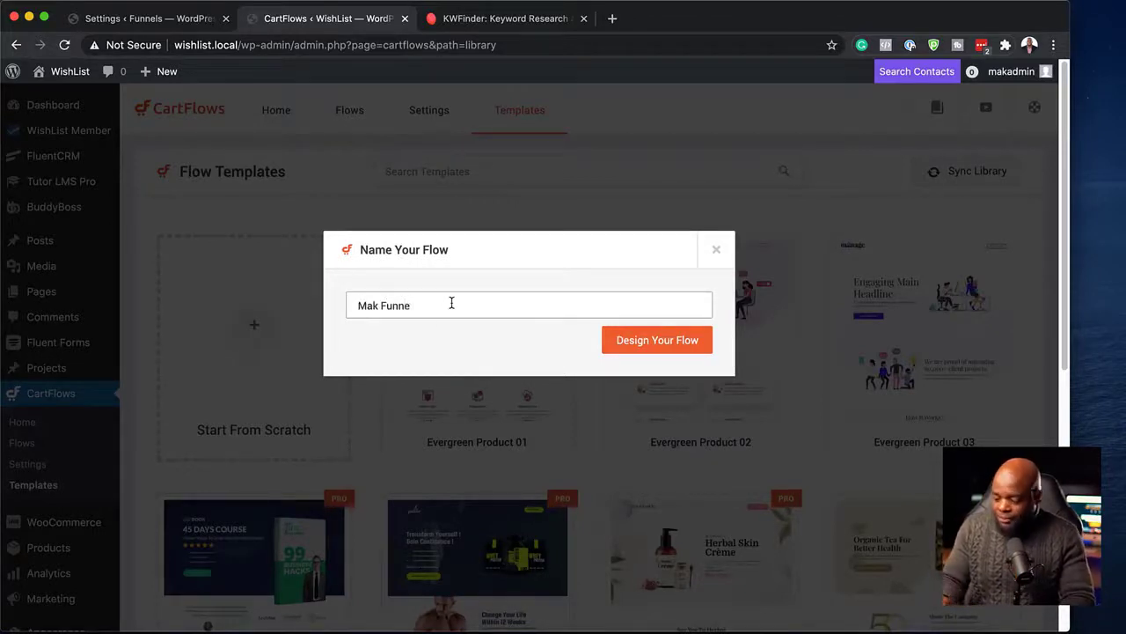
click(685, 344)
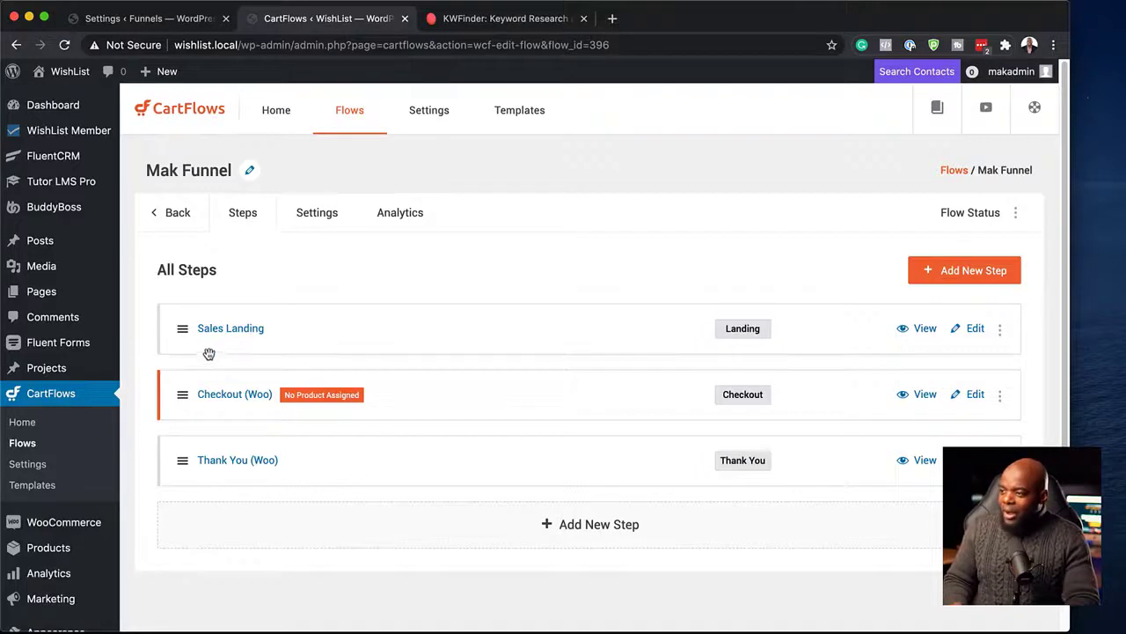
Open the Sales Landing step and preview its blank page in a new tab.
click(234, 332)
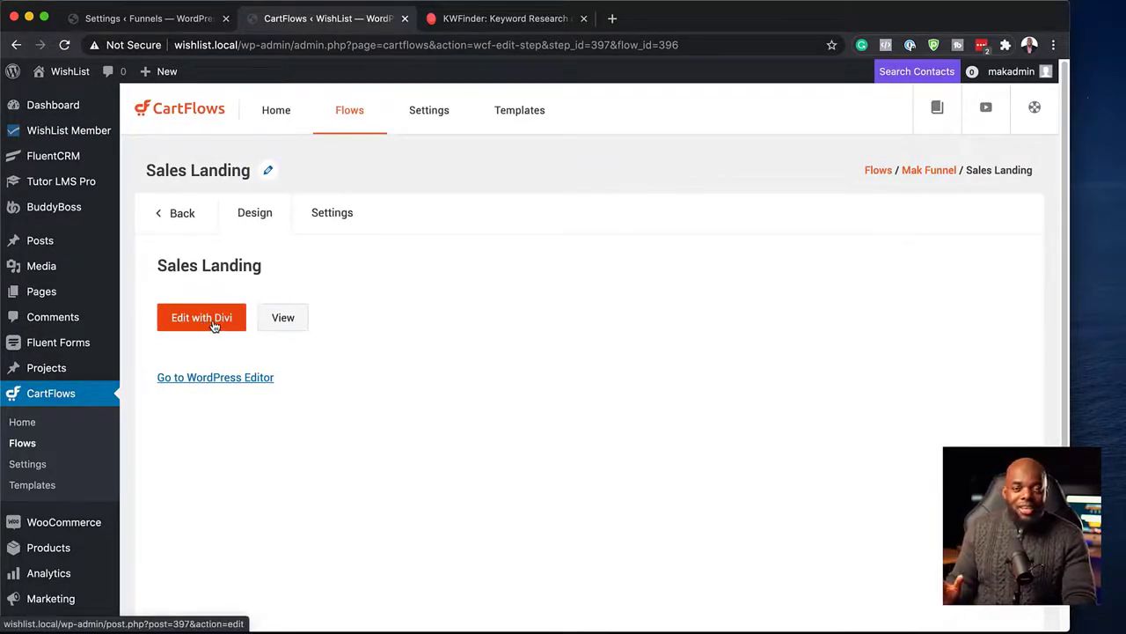
click(283, 319)
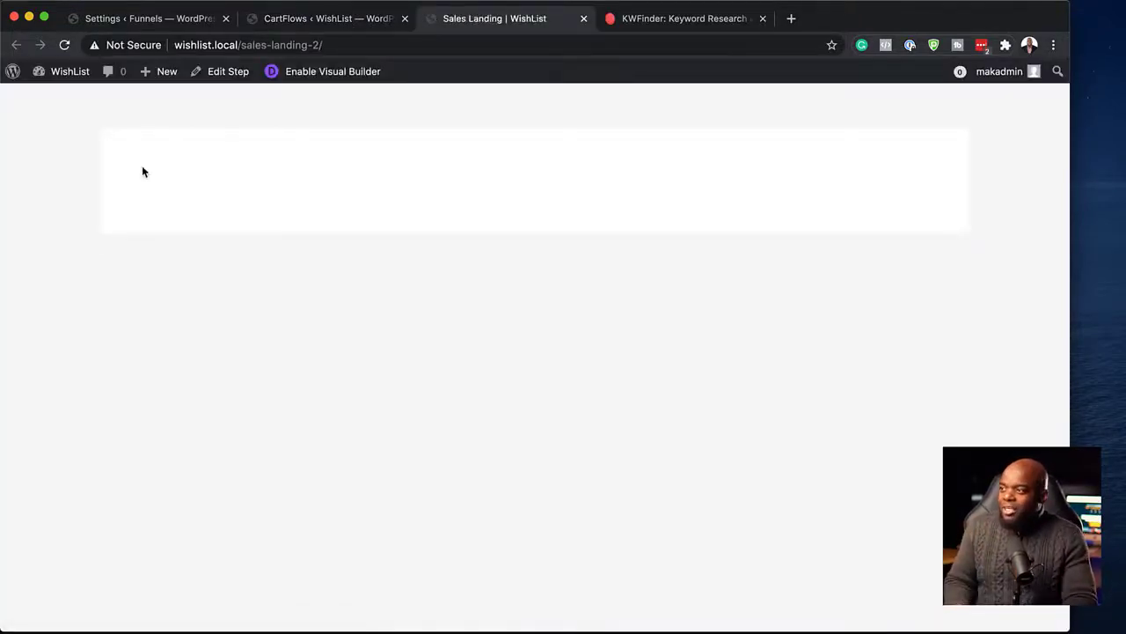
click(356, 21)
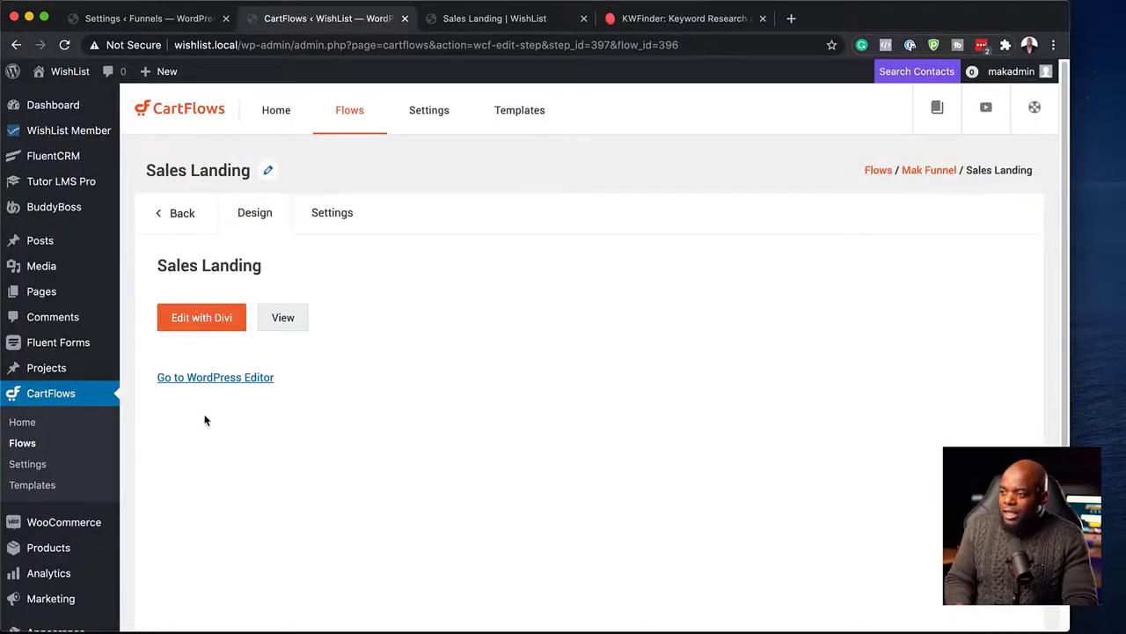
Open the Sales Landing page with Edit with Divi in its own tab, then return to CartFlows.
click(201, 319)
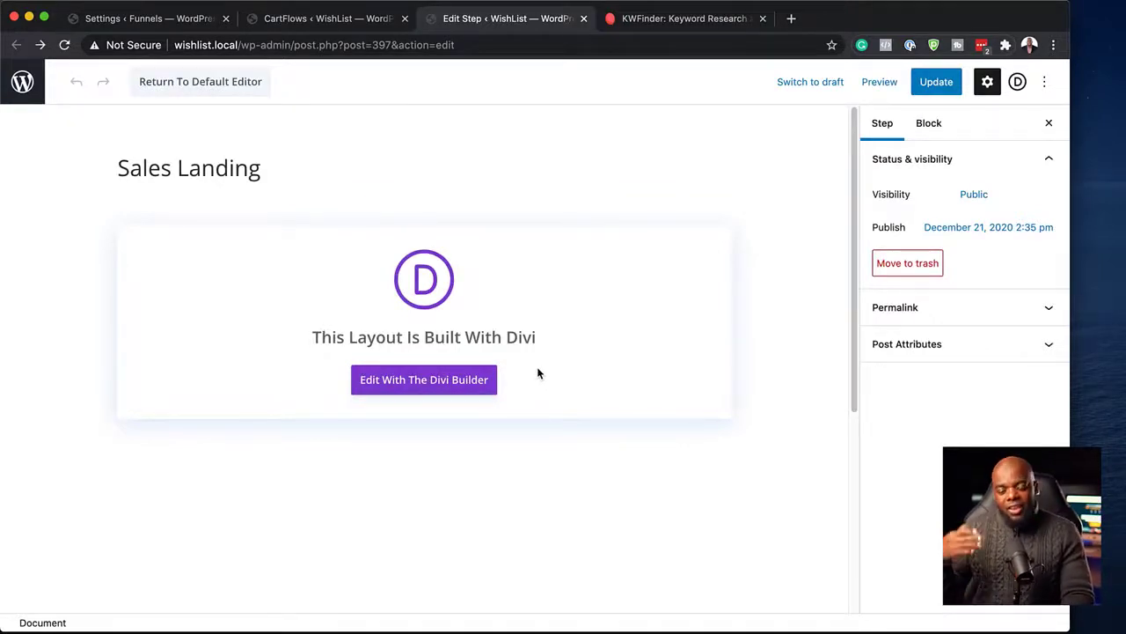
click(363, 26)
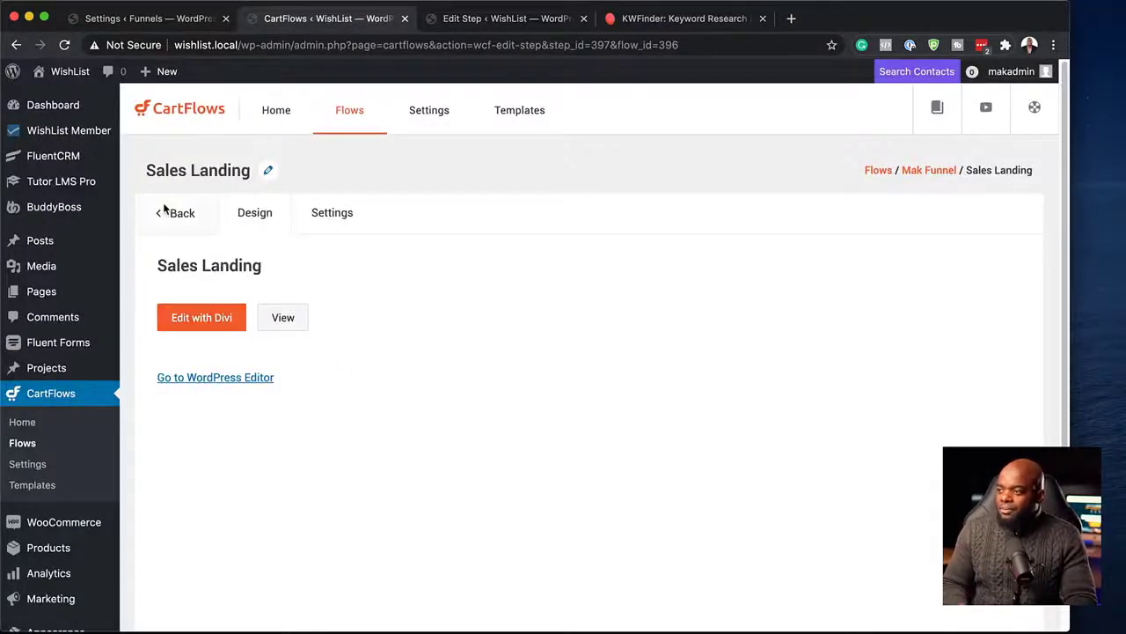
Review the Sales Landing step's Shortcode and General settings, ending in the empty Custom Script box.
click(346, 217)
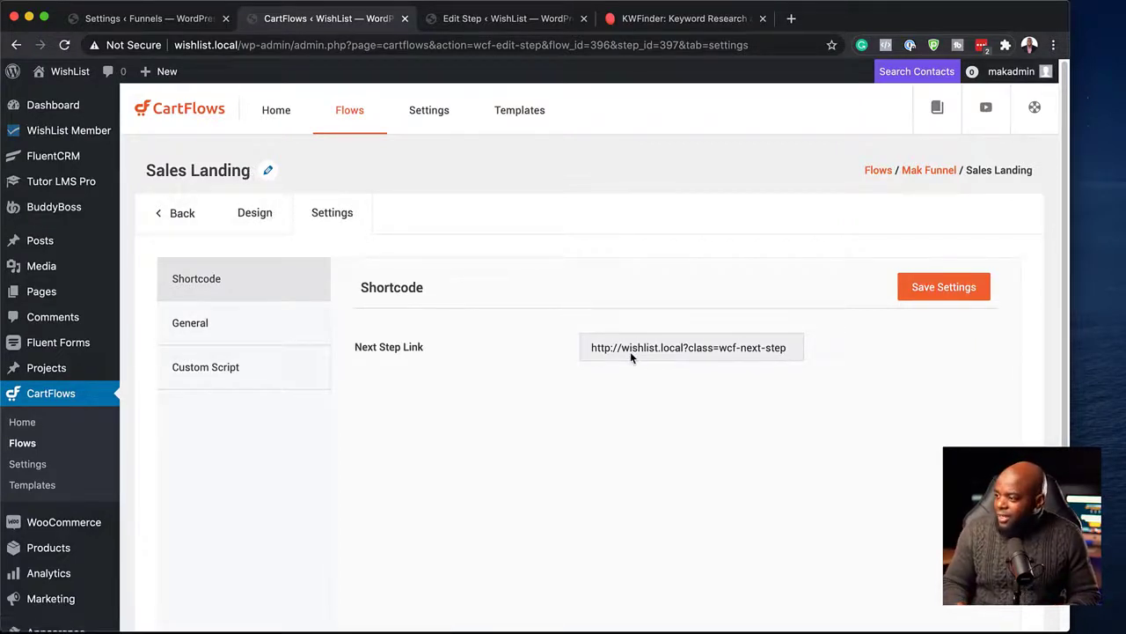
double_click(605, 347)
click(261, 337)
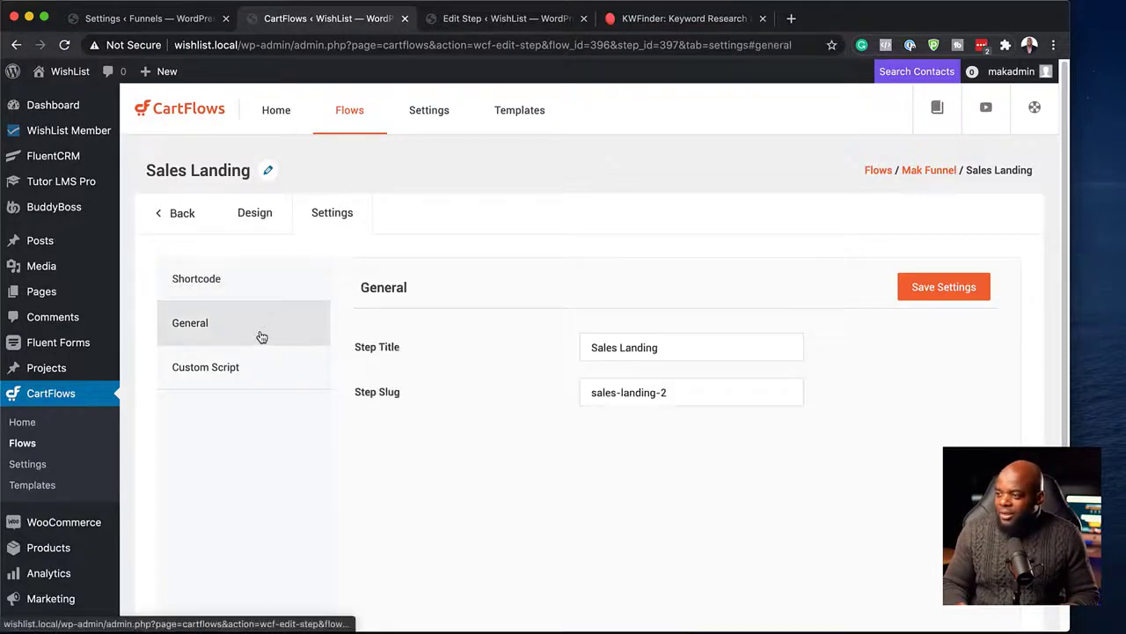
drag(664, 352, 574, 341)
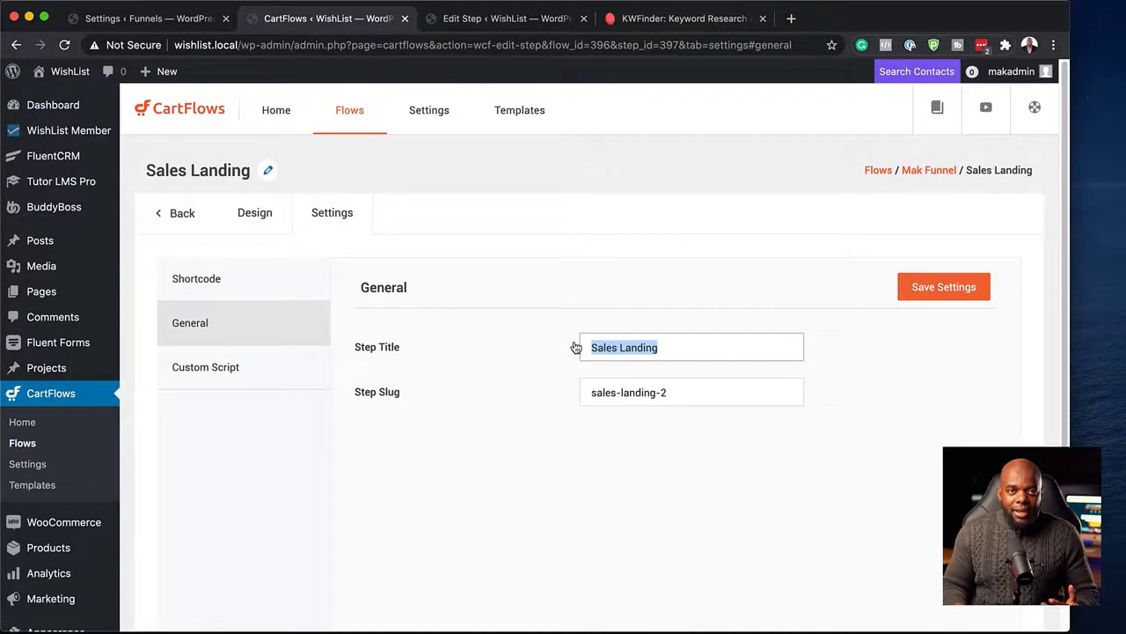
click(251, 378)
click(629, 356)
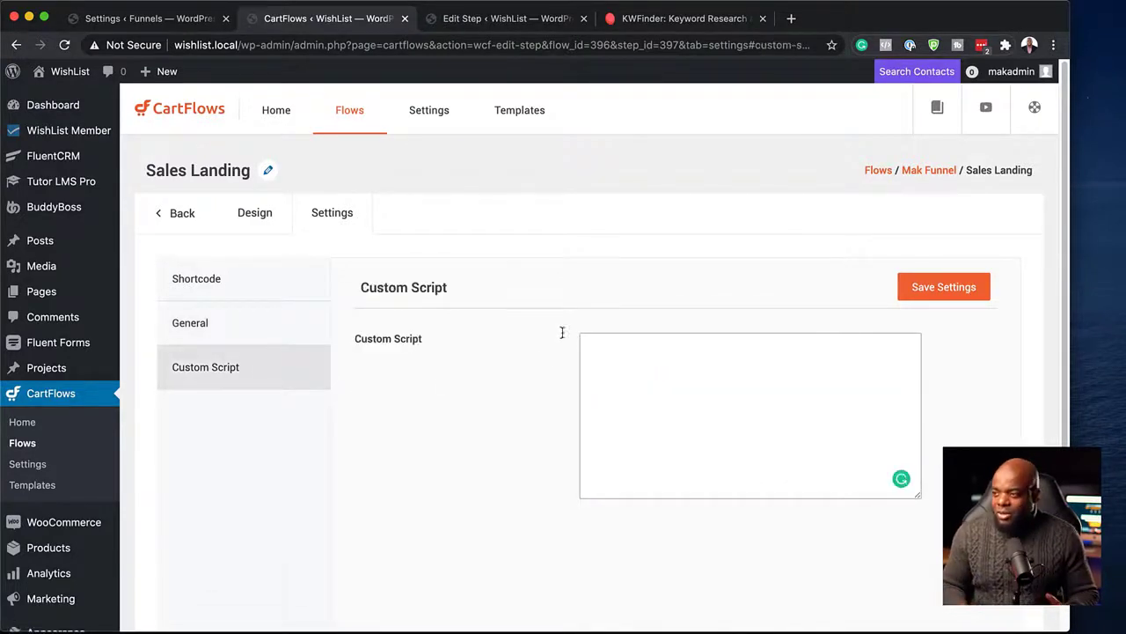